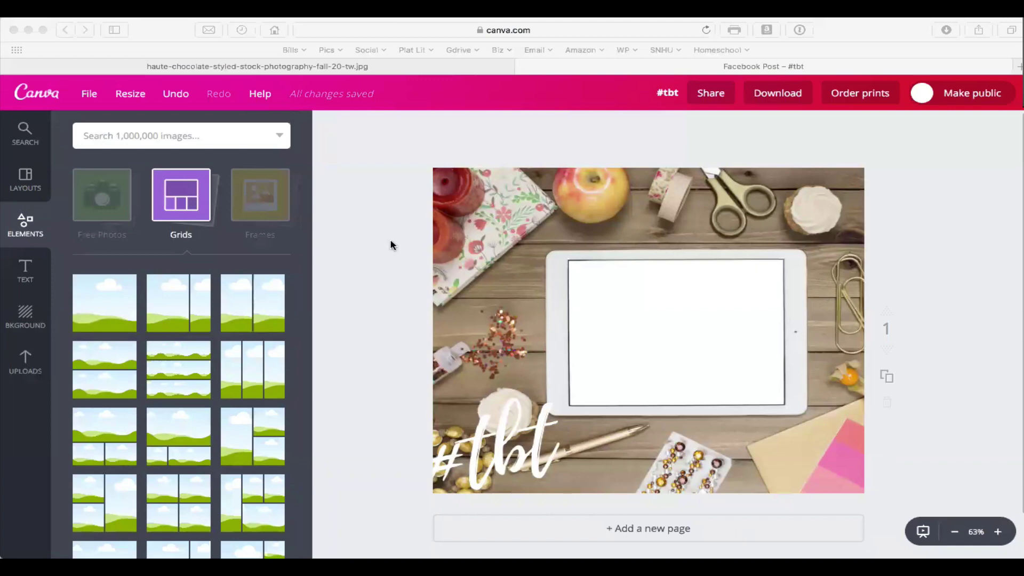
Move the #tbt text up, then back down onto the photo's bottom-left edge.
left_click(473, 280)
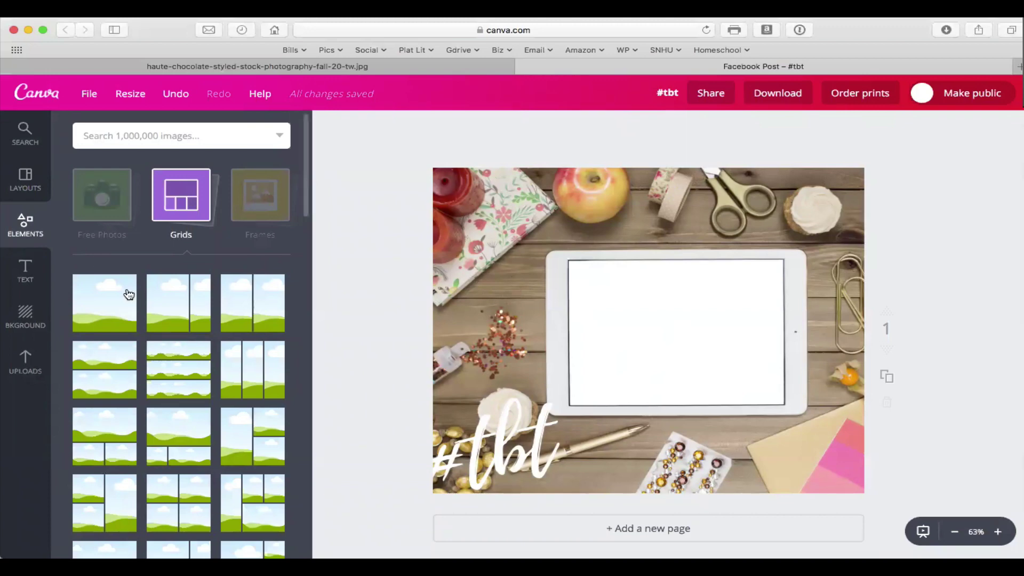
left_click(24, 178)
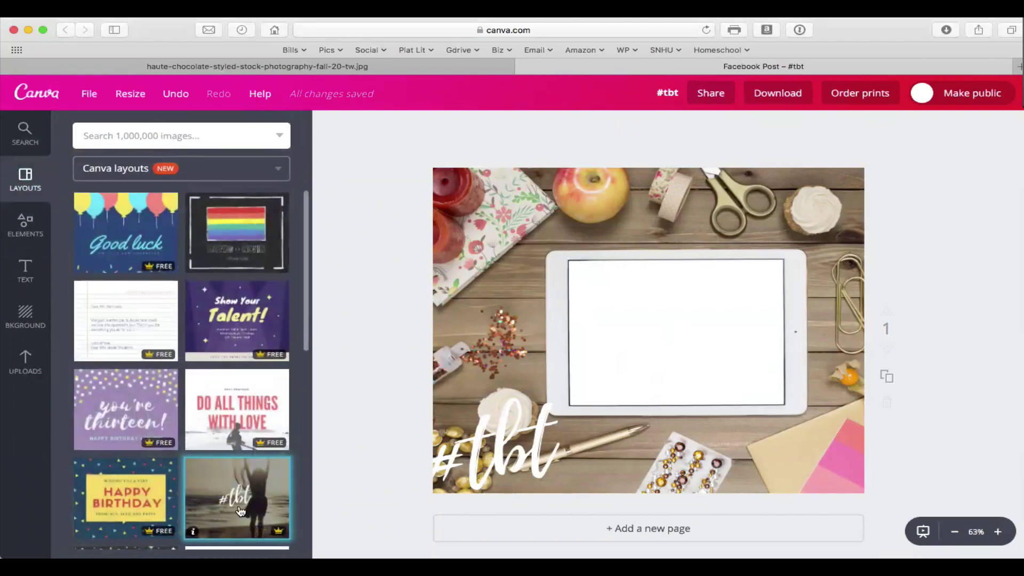
left_click_drag(458, 443, 485, 441)
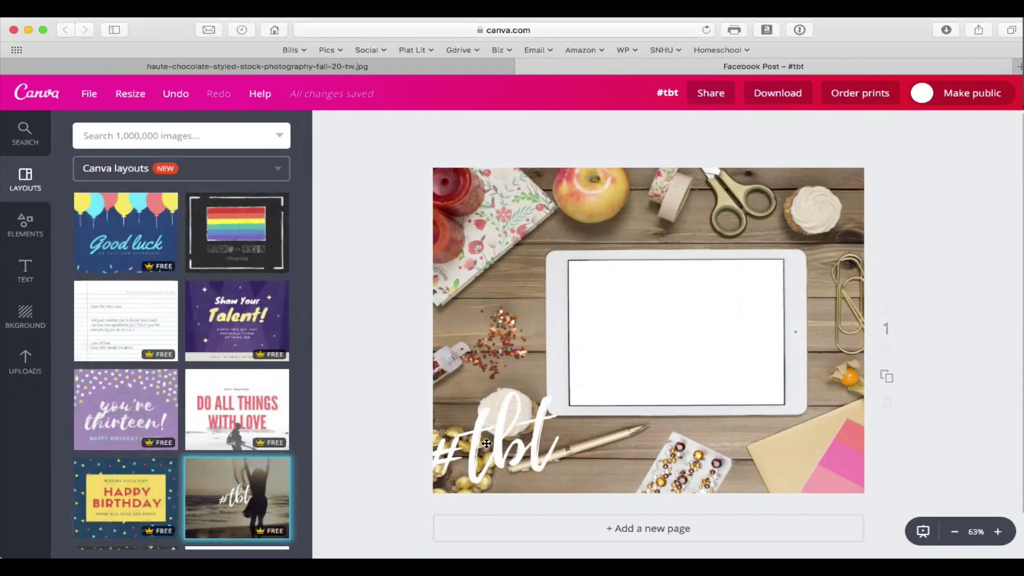
left_click_drag(491, 443, 485, 472)
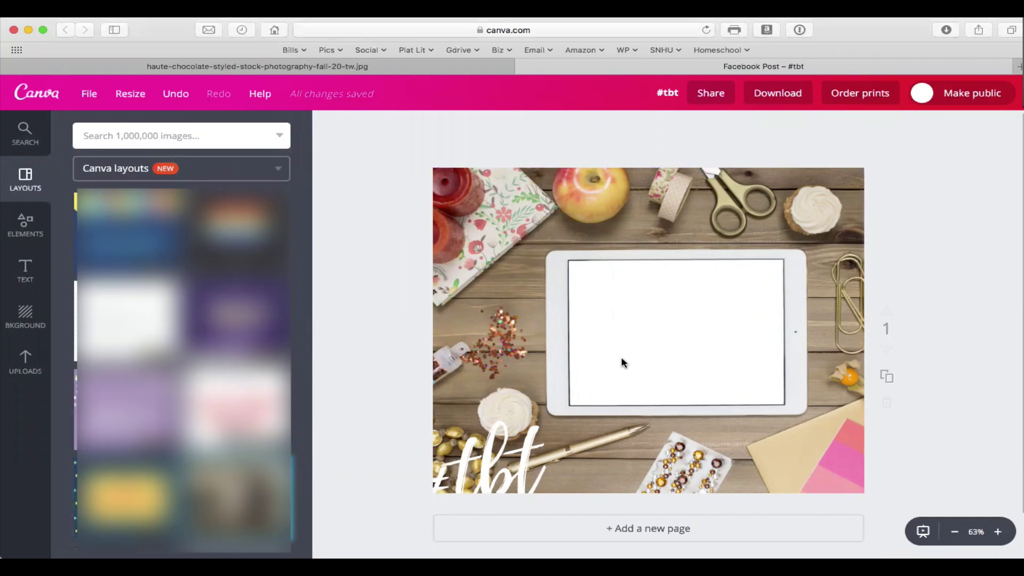
Add the uploaded Instagram growth graphic, enlarge it, and push it off the page's top-right.
left_click(26, 359)
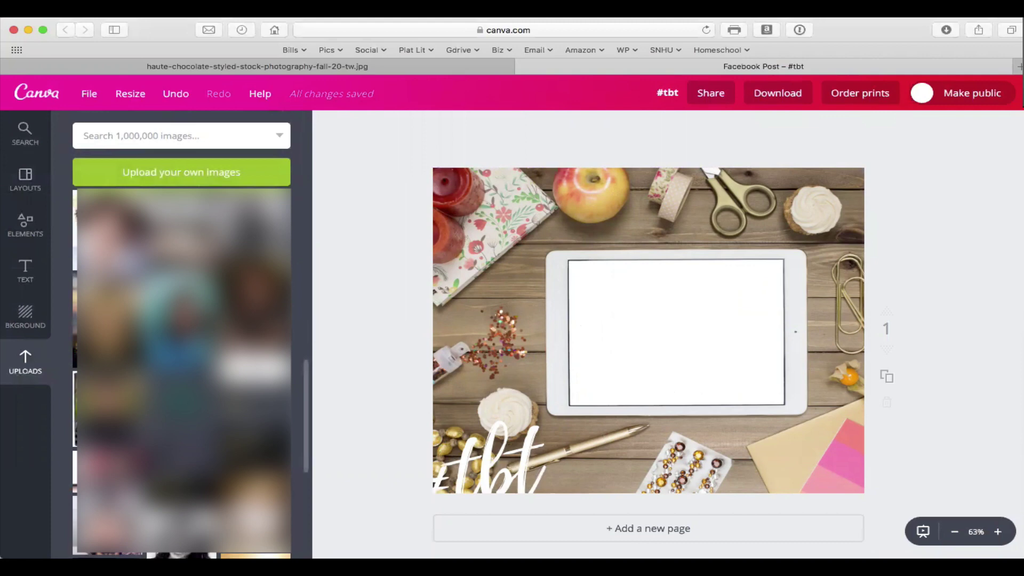
left_click(155, 217)
left_click_drag(721, 294, 853, 228)
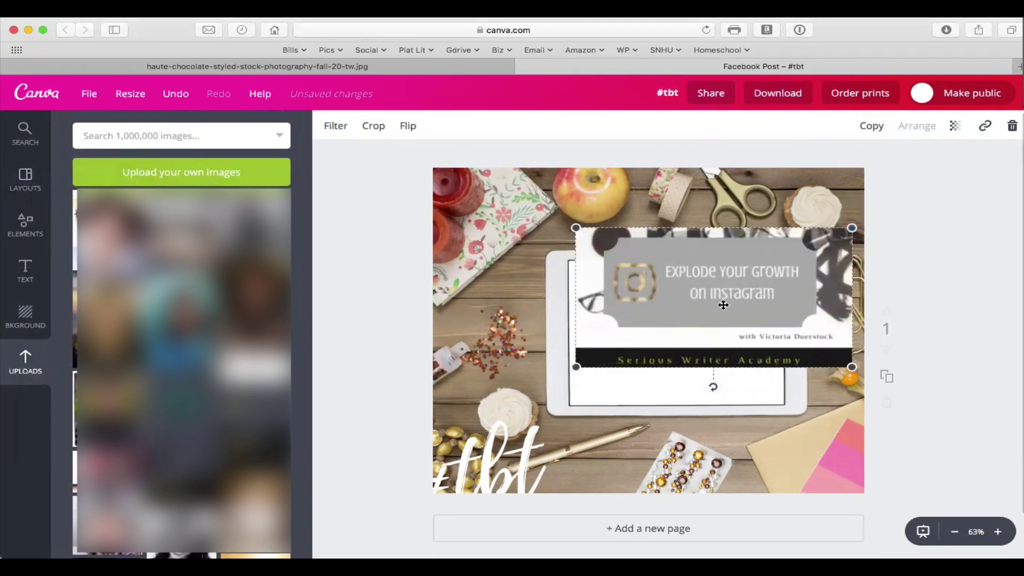
left_click_drag(722, 305, 871, 245)
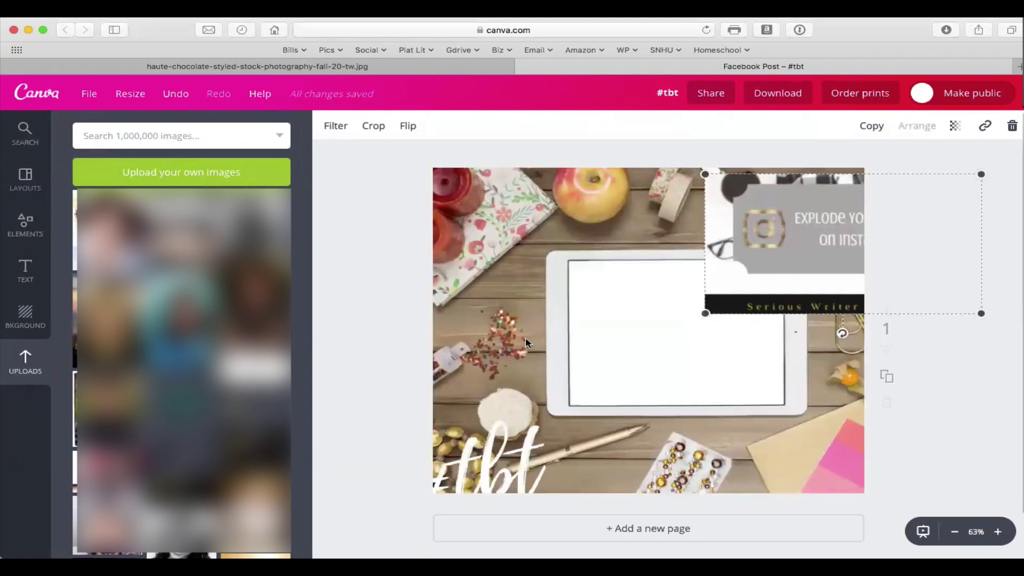
left_click_drag(741, 251, 770, 137)
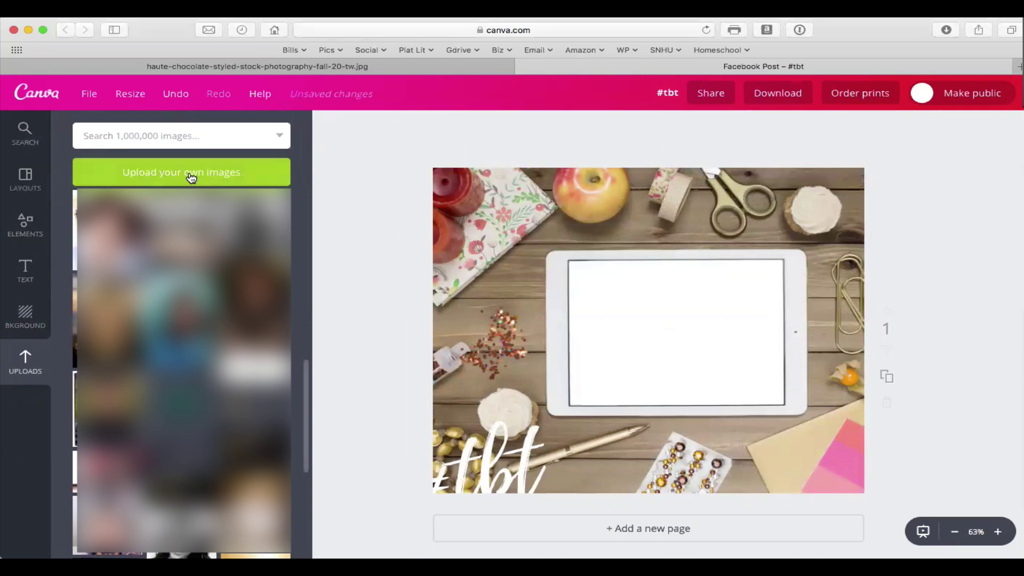
Add a single-cell grid from Elements > Grids to the page.
left_click(30, 184)
left_click(25, 227)
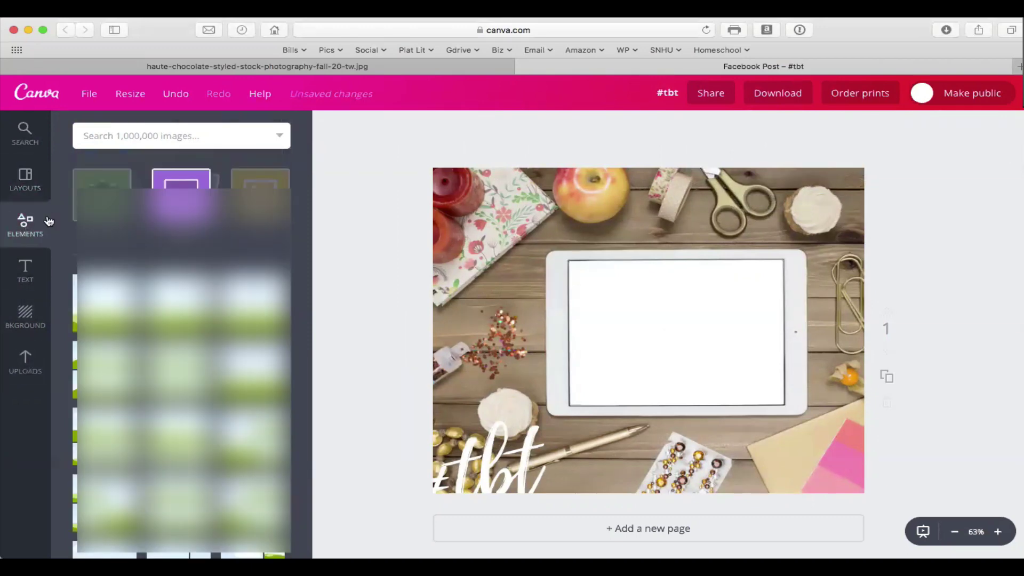
left_click(107, 304)
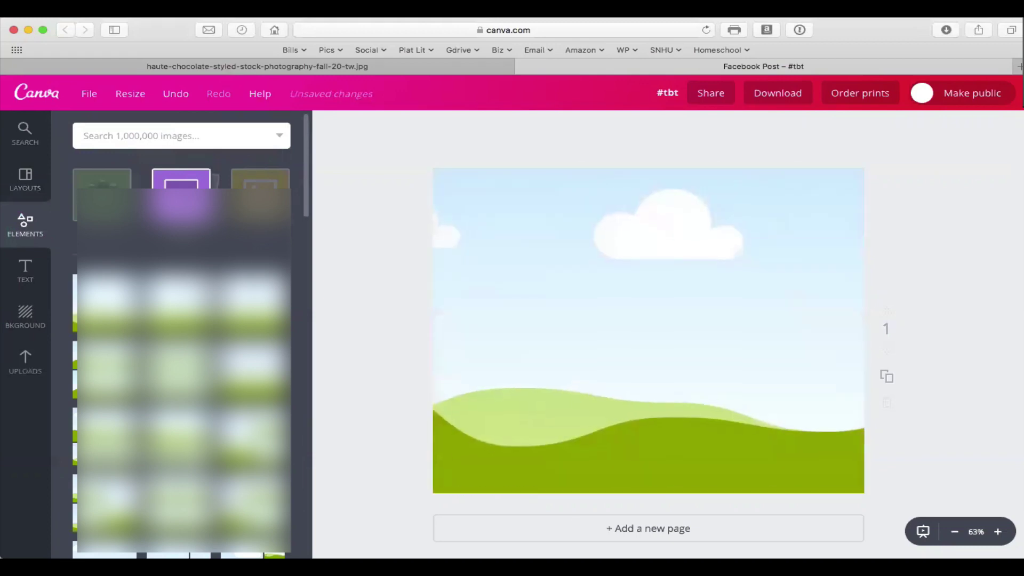
left_click(468, 244)
Resize the grid by its corners so it fits the tablet's blank screen.
left_click_drag(429, 164, 642, 325)
left_click_drag(727, 383, 649, 313)
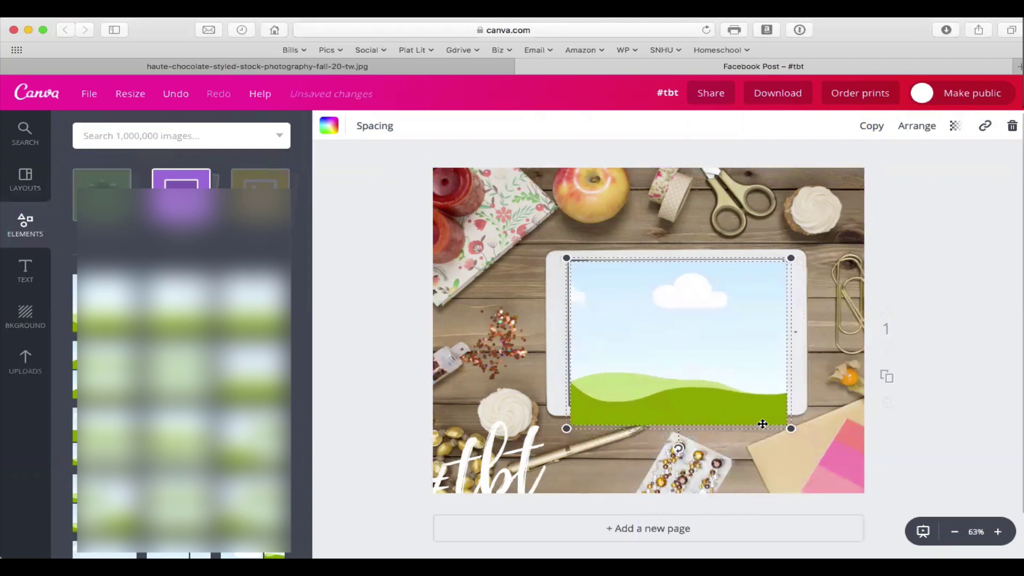
left_click_drag(791, 429, 787, 409)
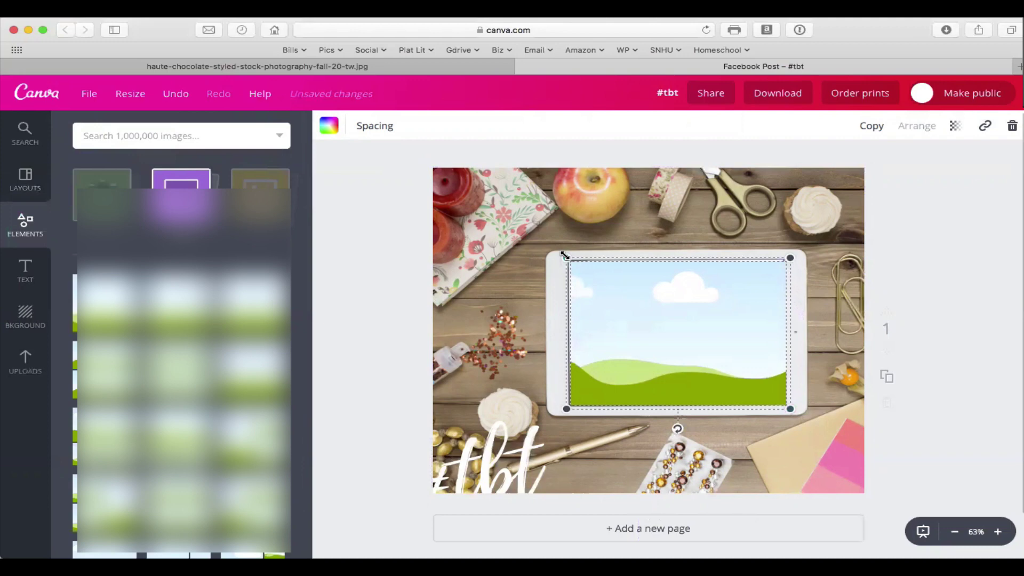
left_click_drag(565, 256, 558, 253)
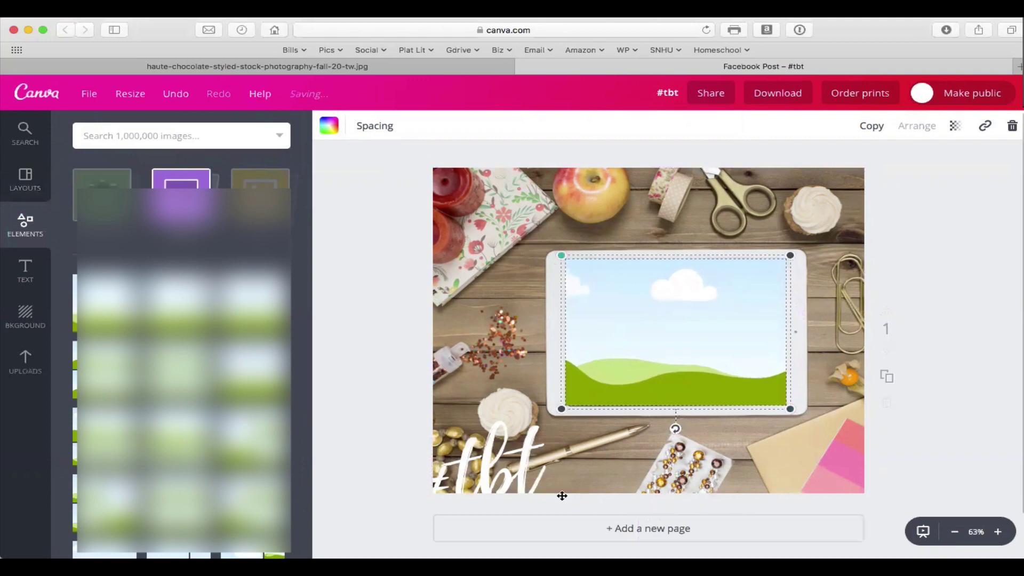
left_click_drag(559, 409, 560, 411)
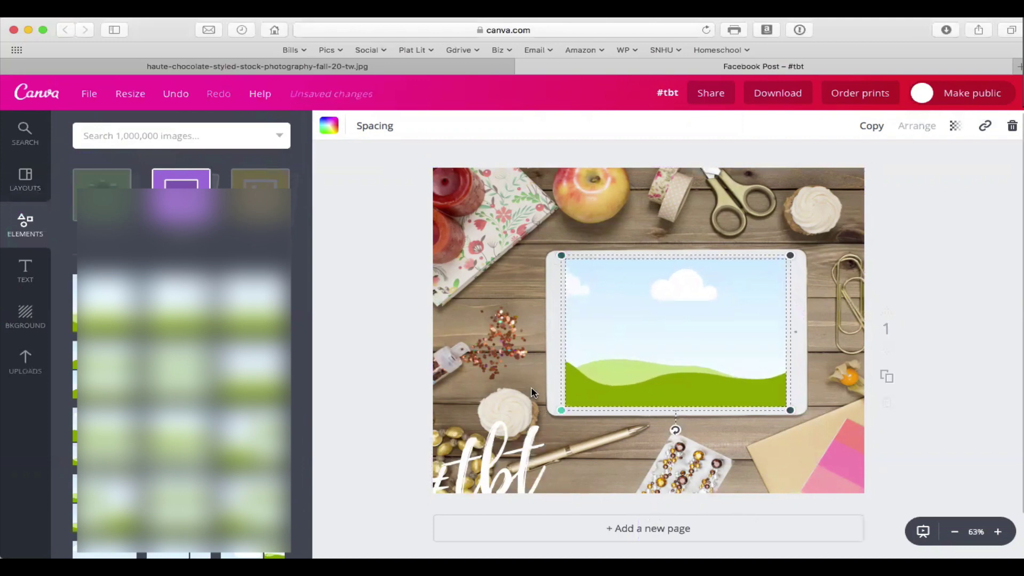
left_click(531, 388)
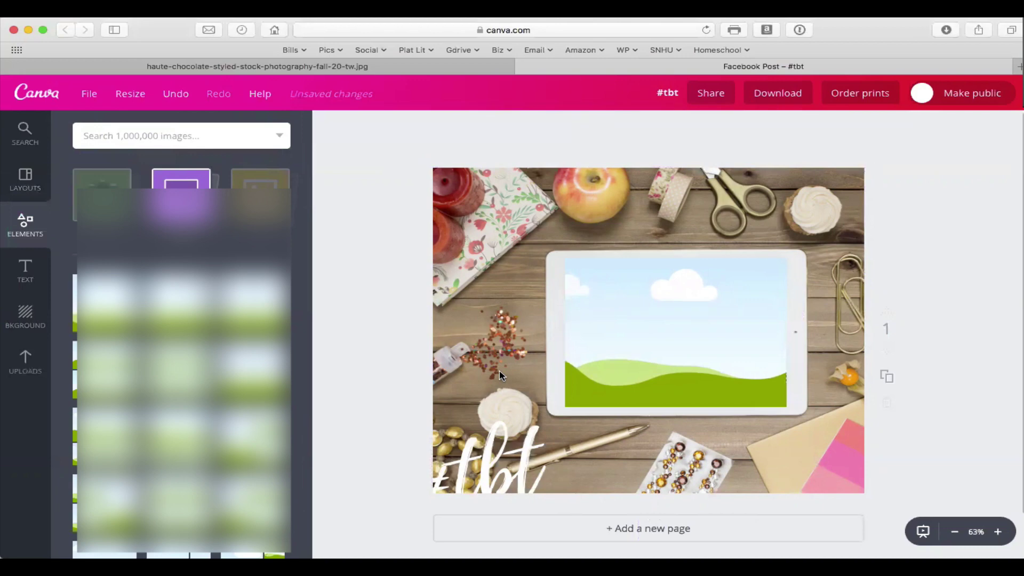
Drop the uploaded Instagram growth graphic into the tablet's grid frame.
left_click(24, 373)
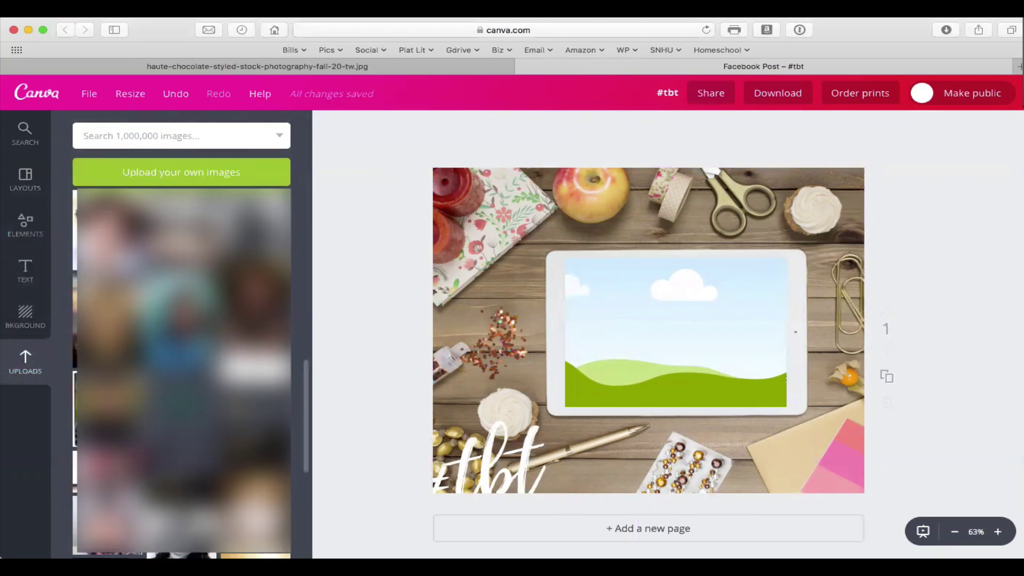
left_click(155, 216)
left_click_drag(622, 326, 626, 318)
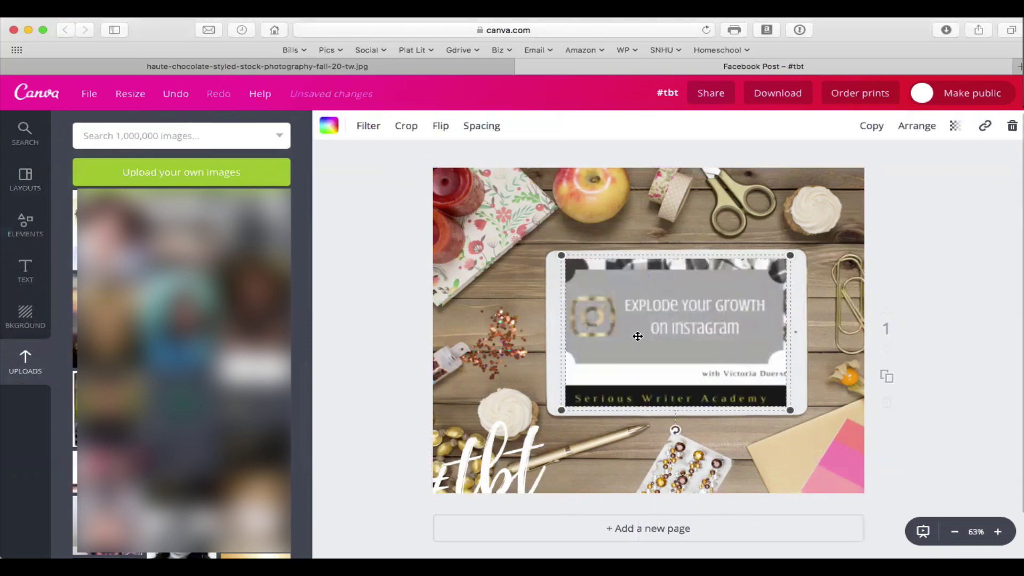
Crop the graphic, shifting it slightly left within the frame, and apply.
double_click(765, 383)
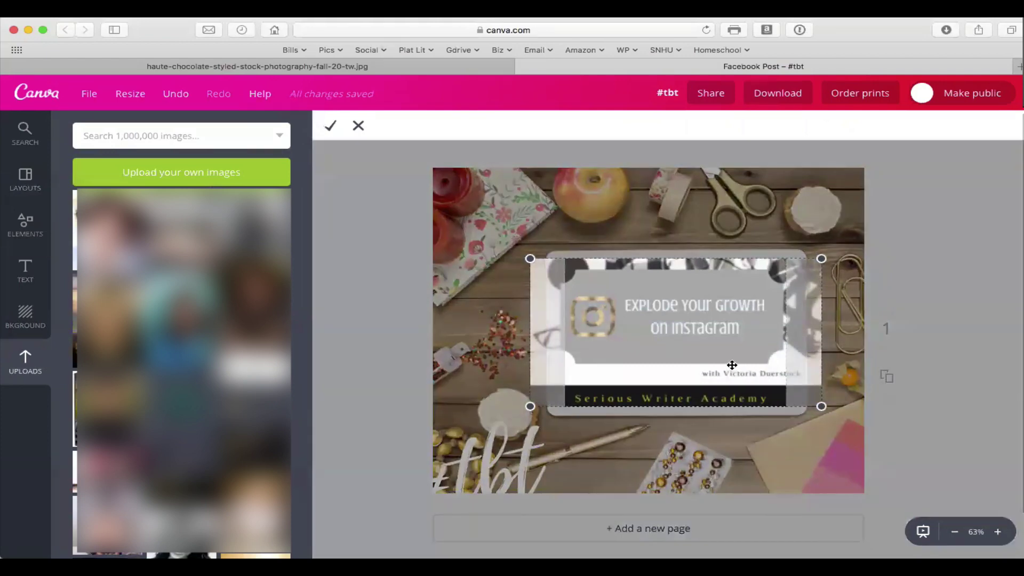
left_click_drag(732, 364, 716, 364)
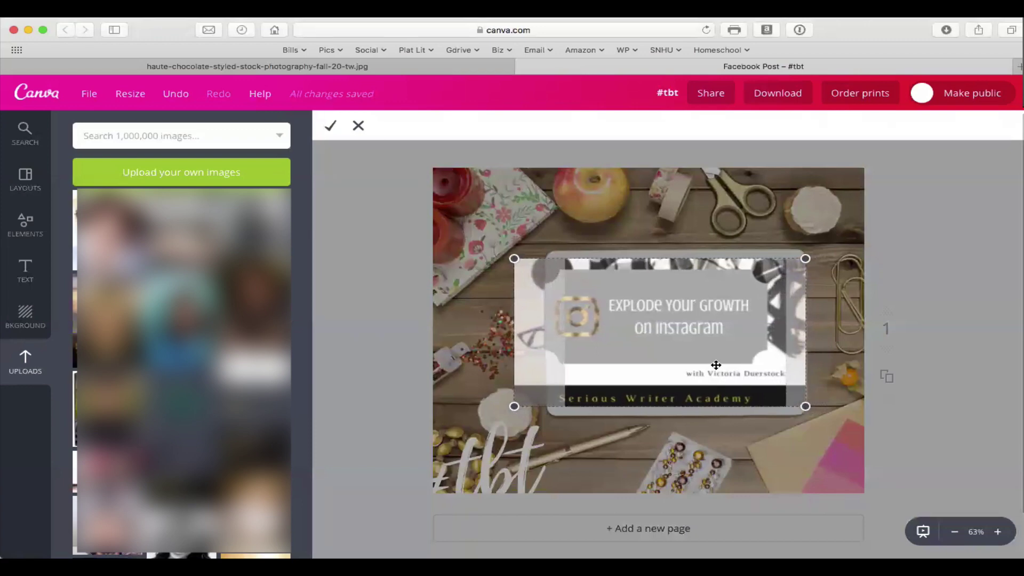
left_click(327, 128)
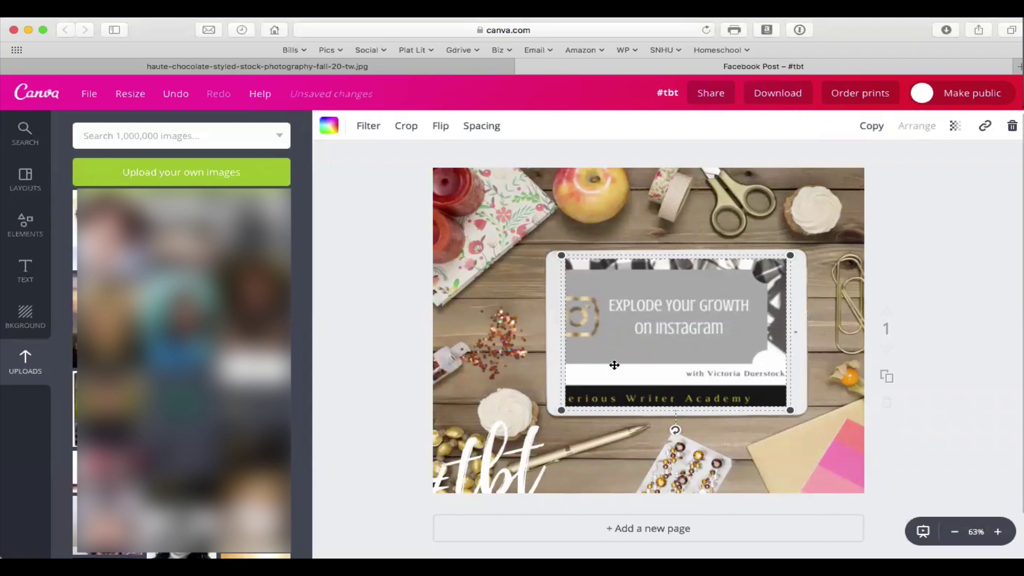
Remove the Instagram graphic from the tablet frame, leaving the placeholder.
double_click(614, 364)
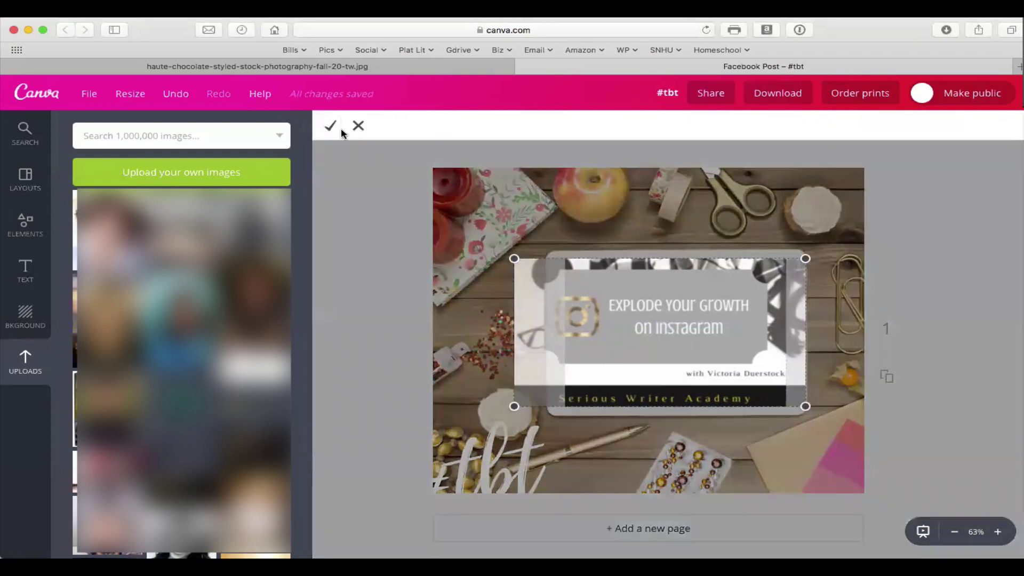
left_click(550, 317)
key("Delete")
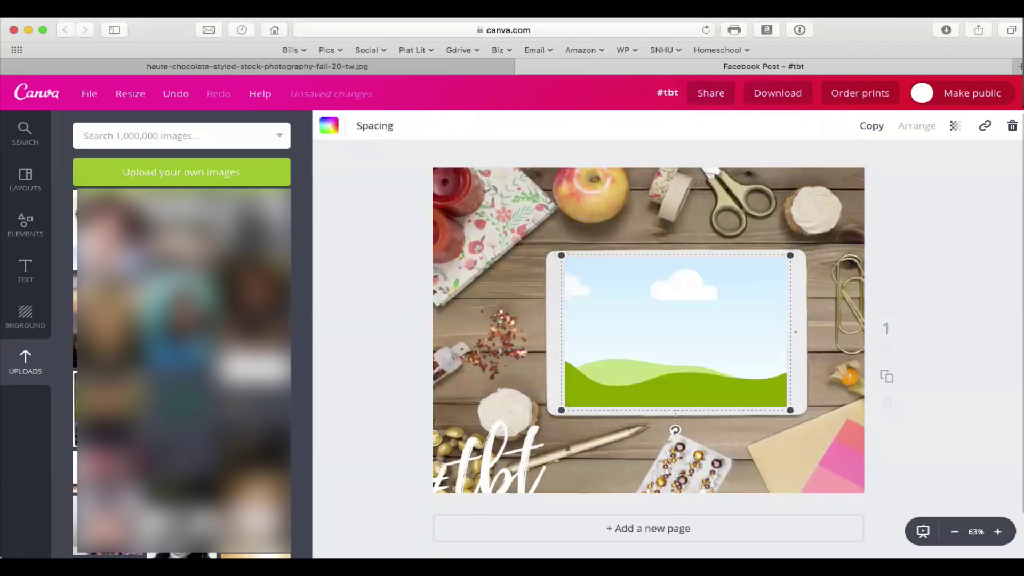
Stretch the empty frame edge to edge across the tablet screen.
left_click_drag(790, 255, 792, 262)
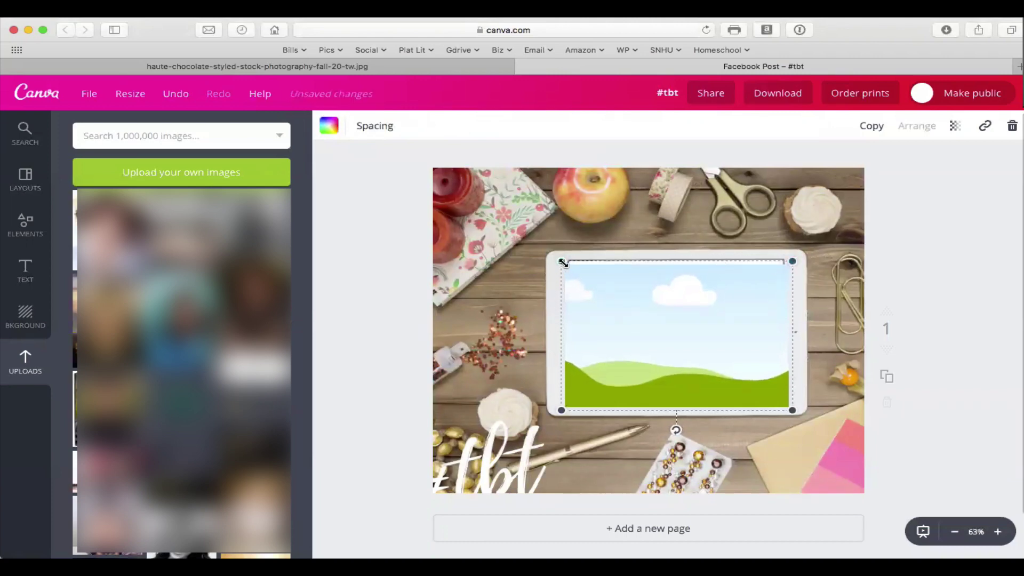
left_click_drag(561, 261, 551, 265)
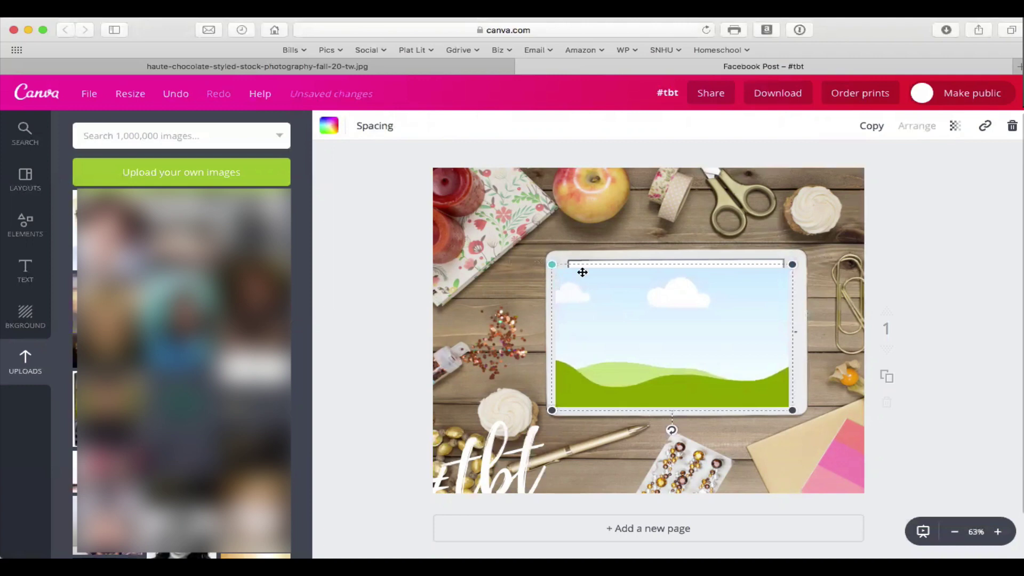
key("Up")
key("Up")
key("Up")
key("Up")
key("Up")
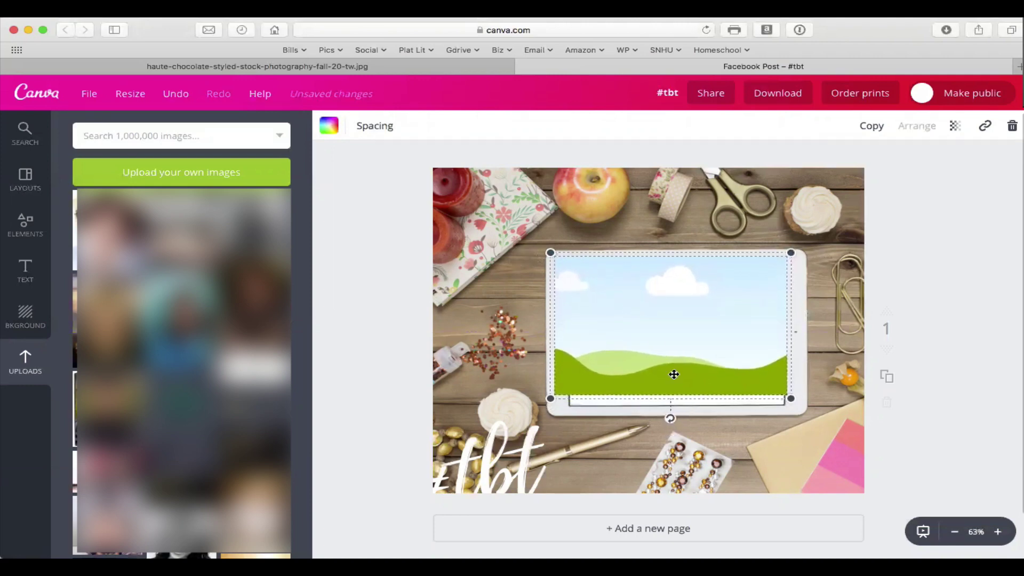
left_click_drag(790, 399, 790, 410)
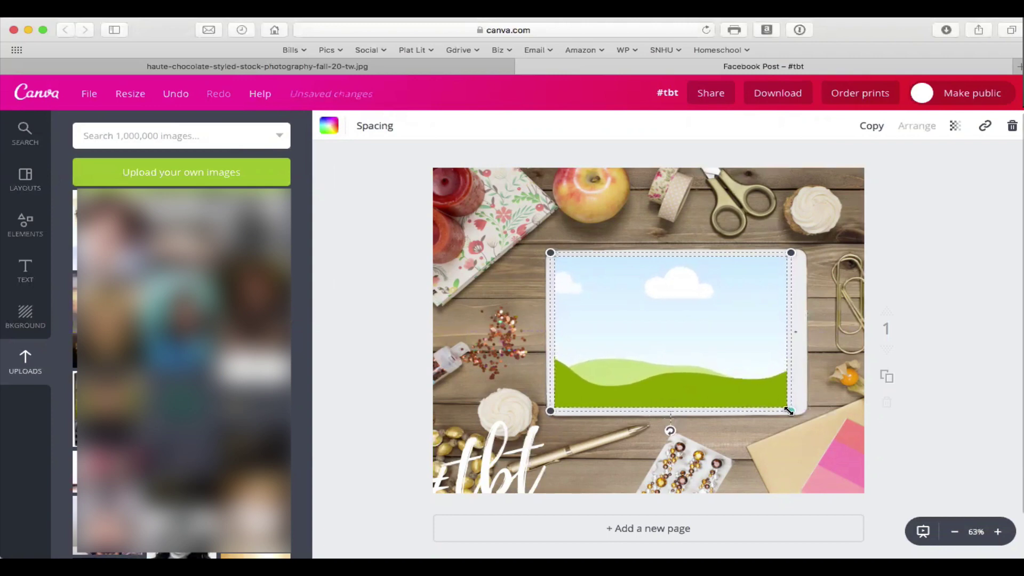
Drop the Explode Your Growth graphic into the tablet frame and re-crop it slightly left.
left_click(154, 216)
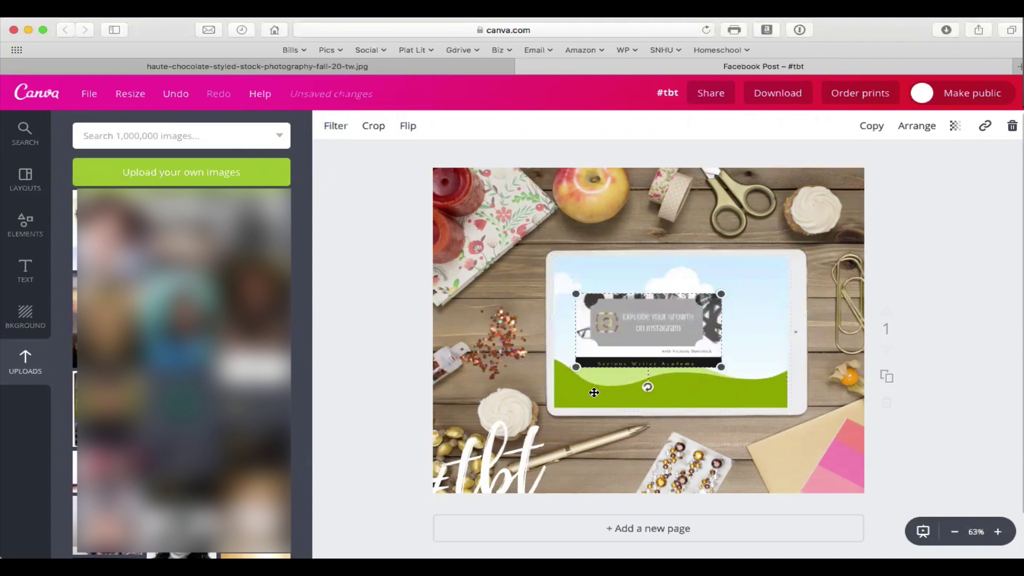
left_click_drag(627, 353, 630, 353)
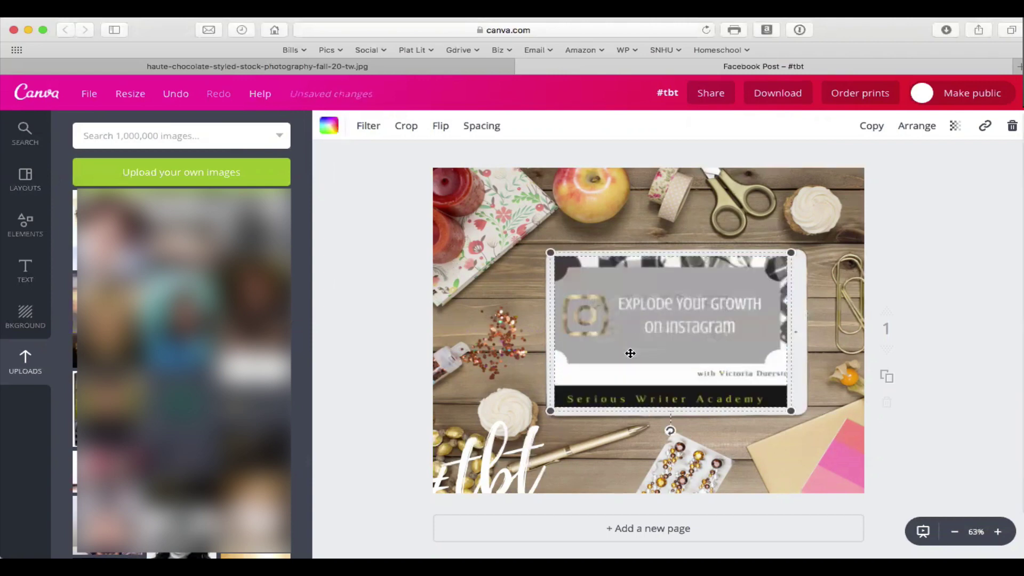
double_click(630, 353)
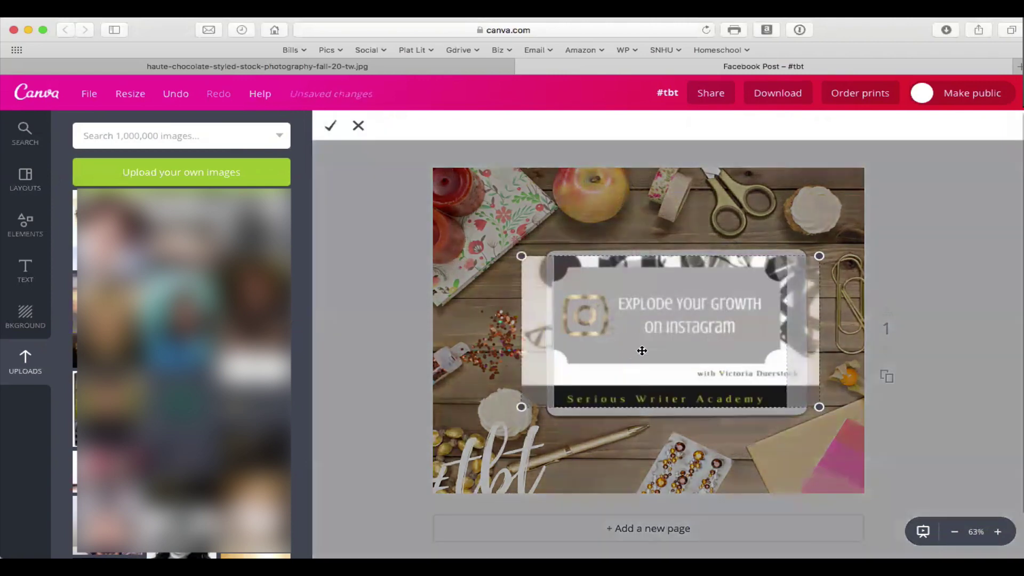
left_click_drag(685, 340, 674, 340)
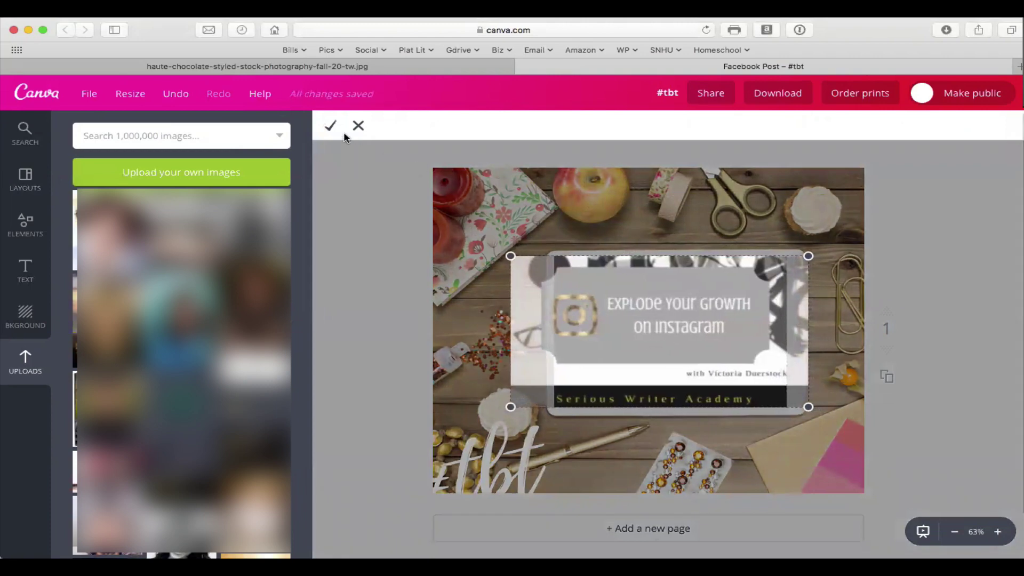
left_click(330, 125)
left_click(354, 263)
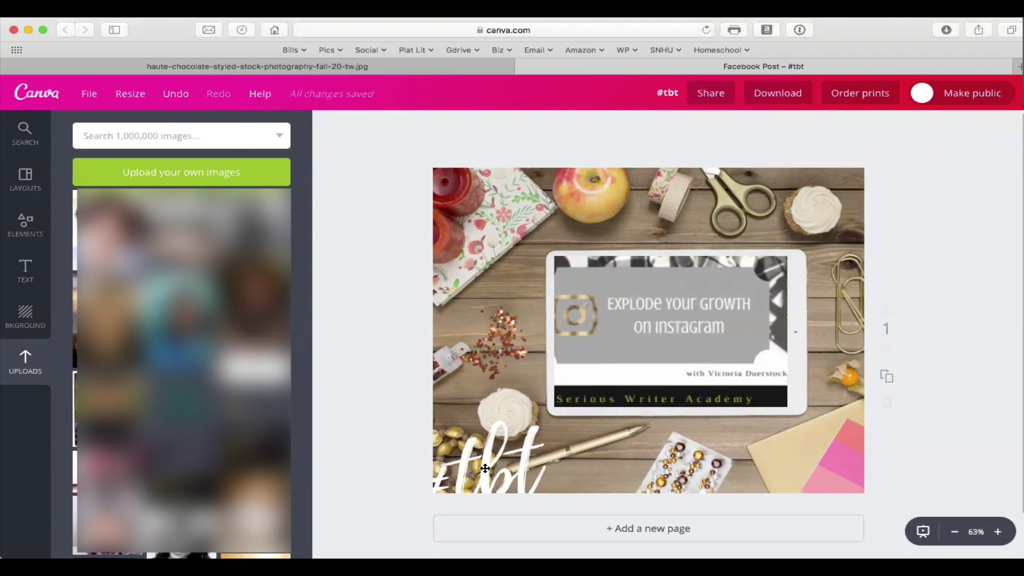
Turn the #tbt text black and place it in the bottom-right corner over the pink paper.
left_click_drag(486, 419, 550, 211)
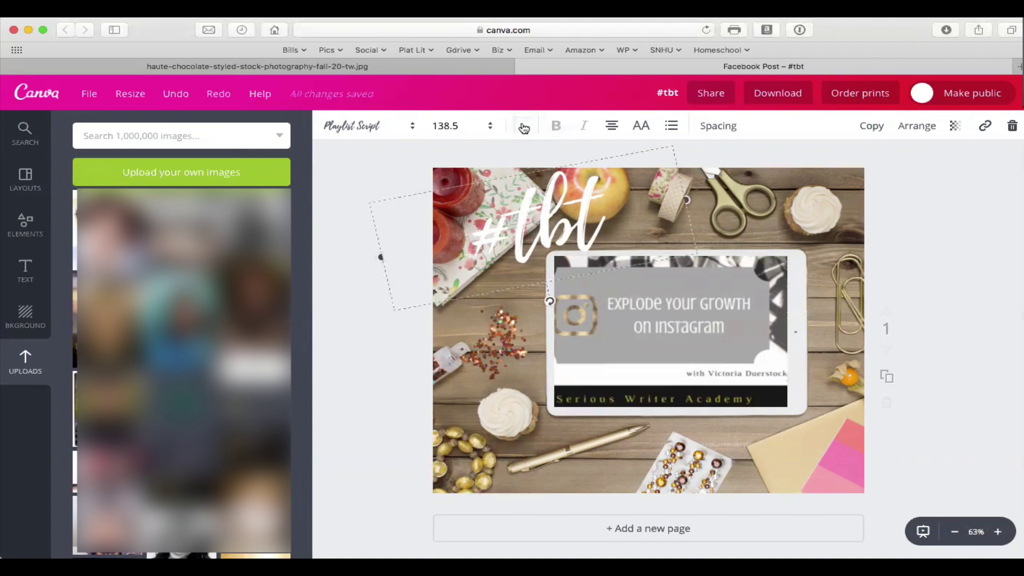
left_click(523, 127)
scroll(565, 320, "down", 3)
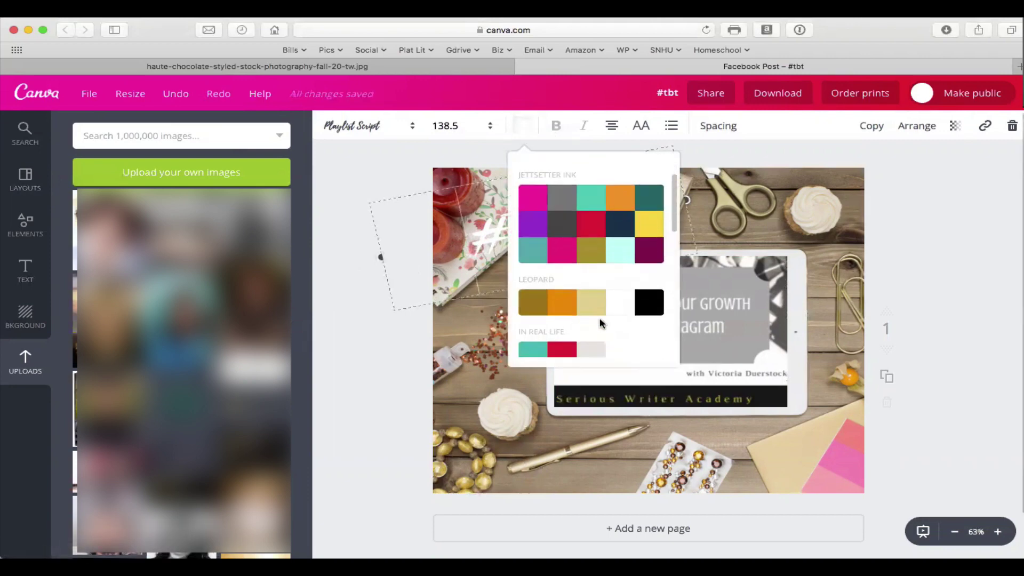
left_click(638, 313)
left_click(381, 403)
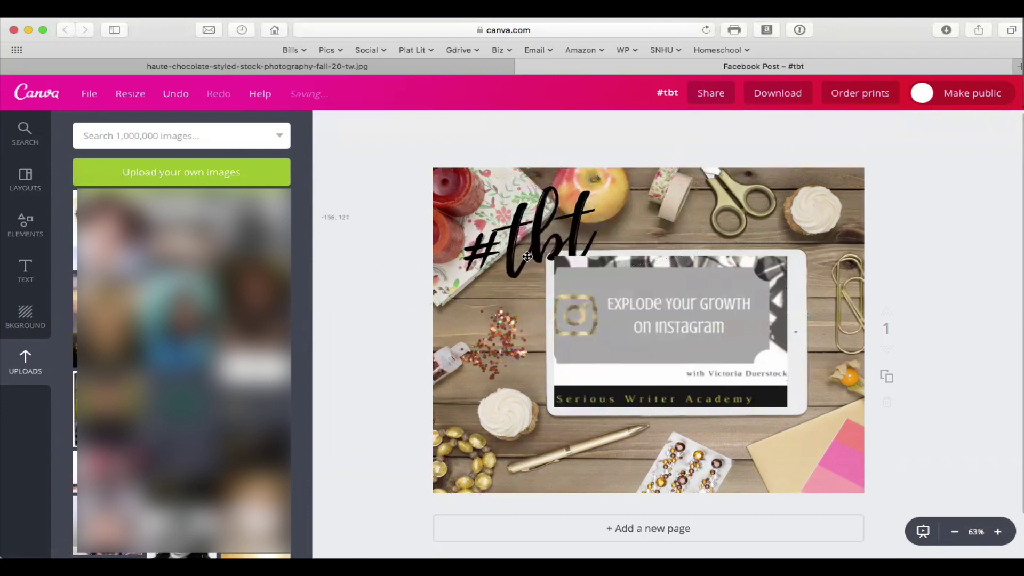
left_click_drag(526, 259, 791, 472)
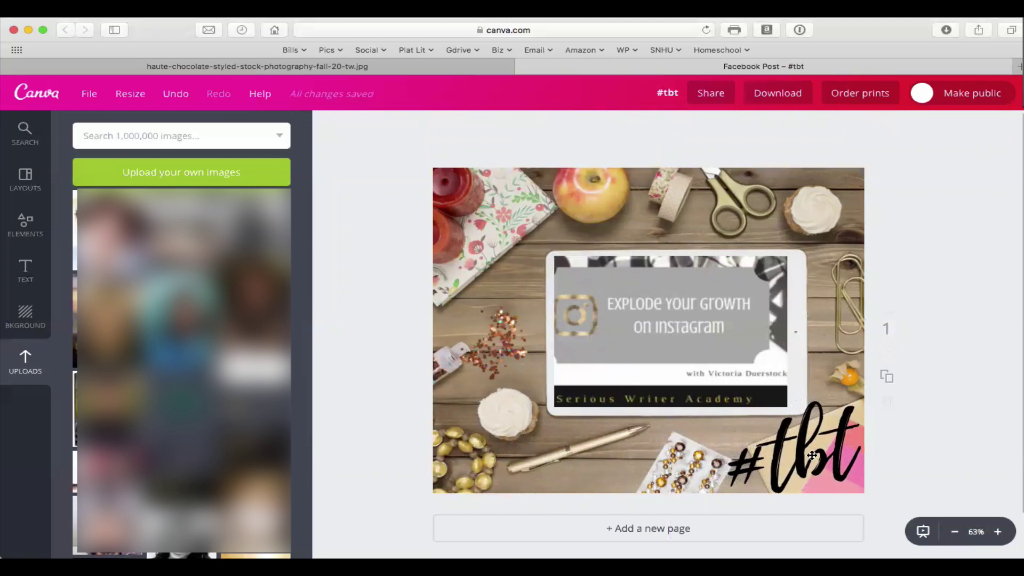
Undo the last change and delete the #tbt text from the design.
key("ctrl+z")
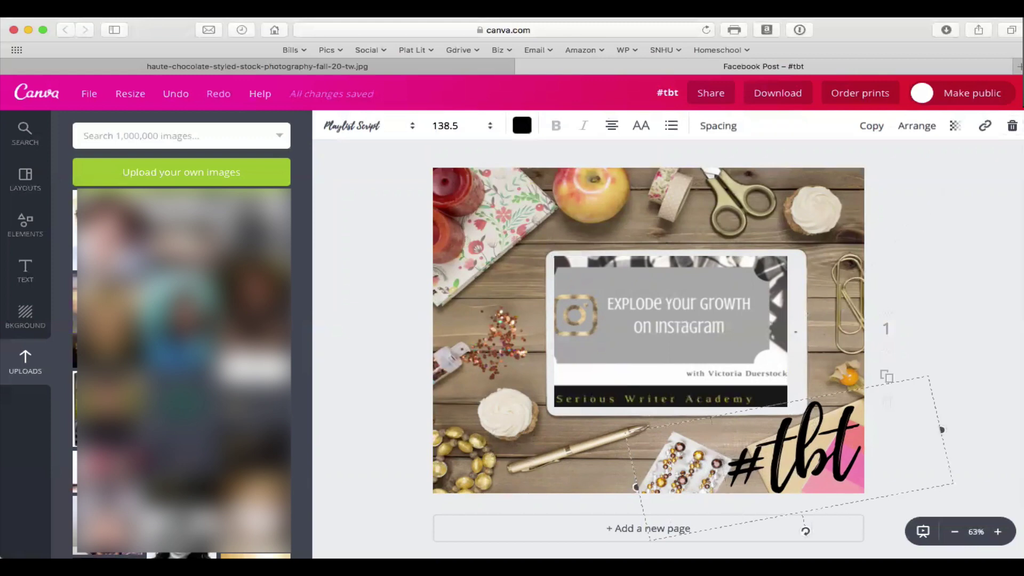
key("Delete")
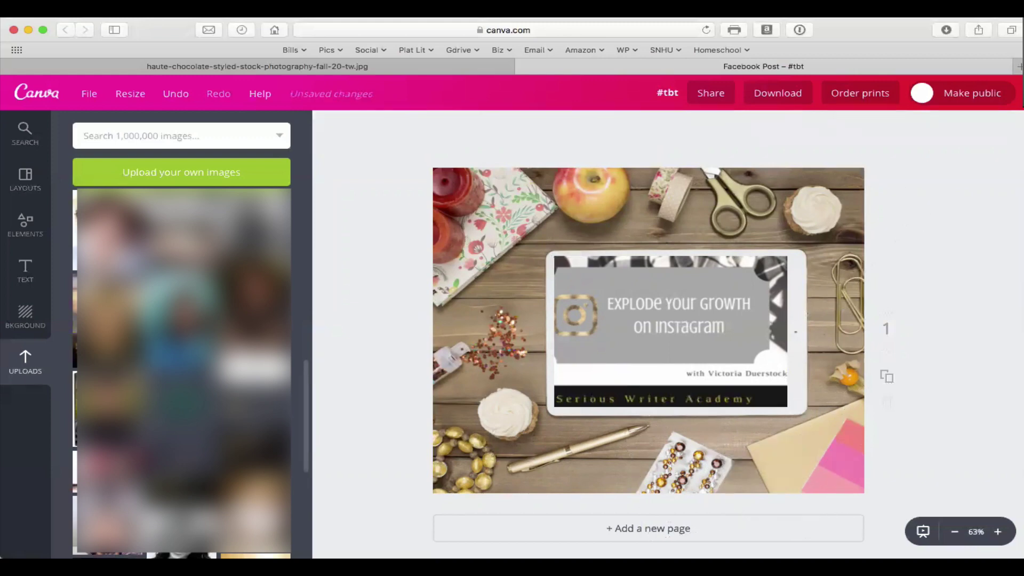